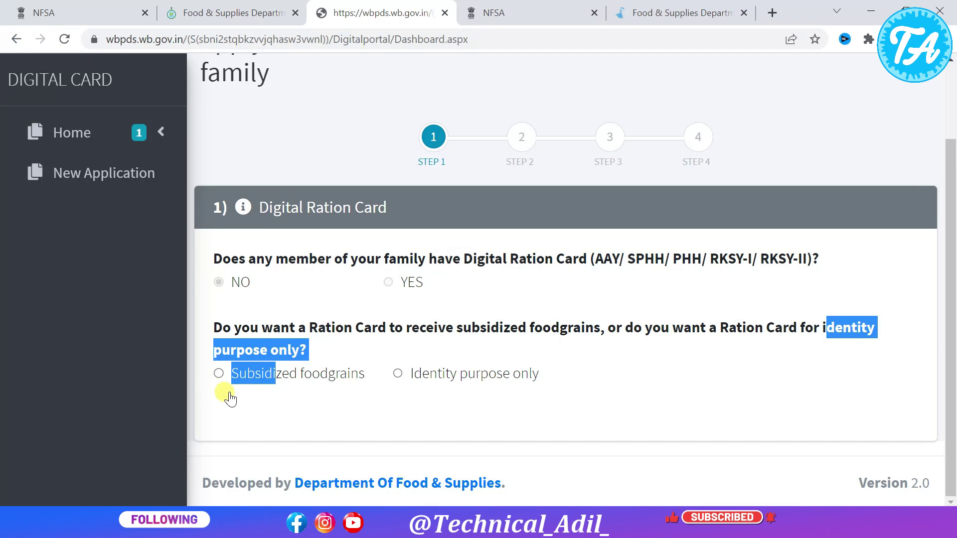
- Choose a ration card for subsidized foodgrains and set the family's area of residence to Rural
{"action": "left_click", "coordinate": [277, 374]}
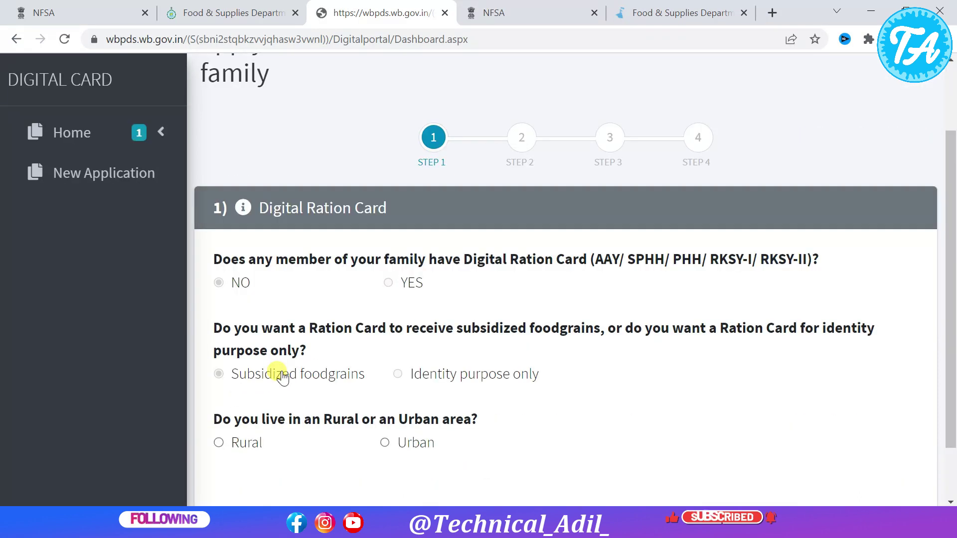
{"action": "scroll", "coordinate": [277, 363], "scroll_direction": "down", "scroll_amount": 2}
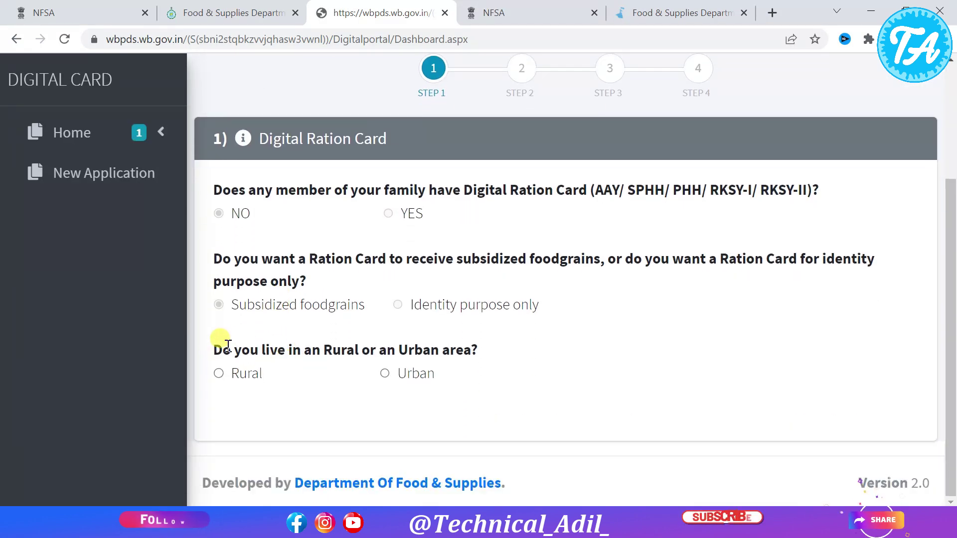
{"action": "left_click_drag", "start_coordinate": [211, 346], "coordinate": [471, 349]}
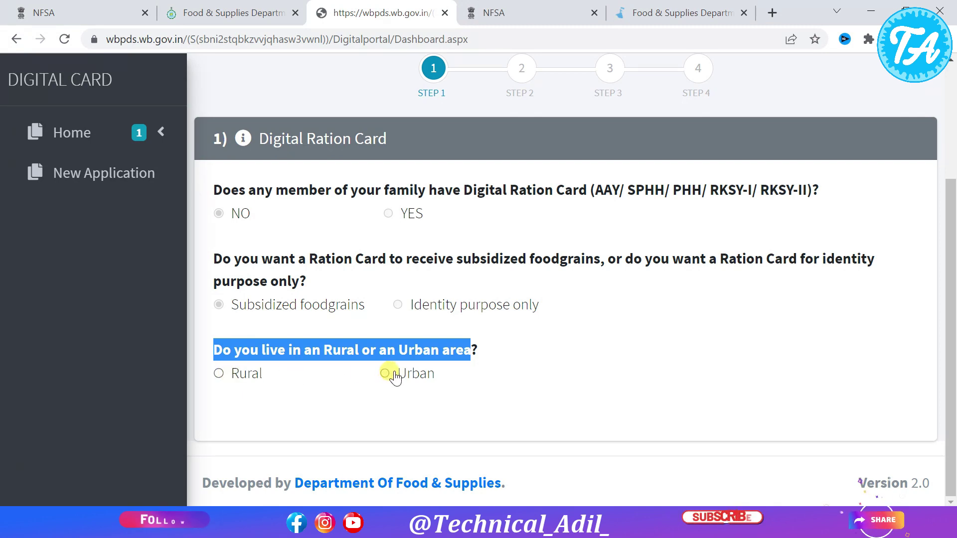
{"action": "left_click", "coordinate": [219, 374]}
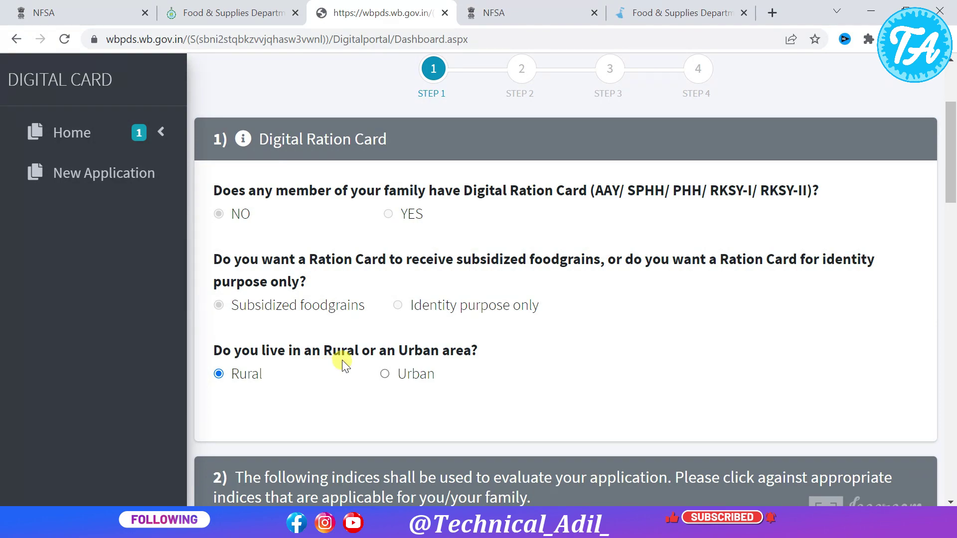
- Certify the applicable family declarations, including having no registered motorized vehicles or fishing boats and no mechanized agricultural equipment
{"action": "scroll", "coordinate": [342, 363], "scroll_direction": "down", "scroll_amount": 2}
{"action": "scroll", "coordinate": [343, 362], "scroll_direction": "down", "scroll_amount": 7}
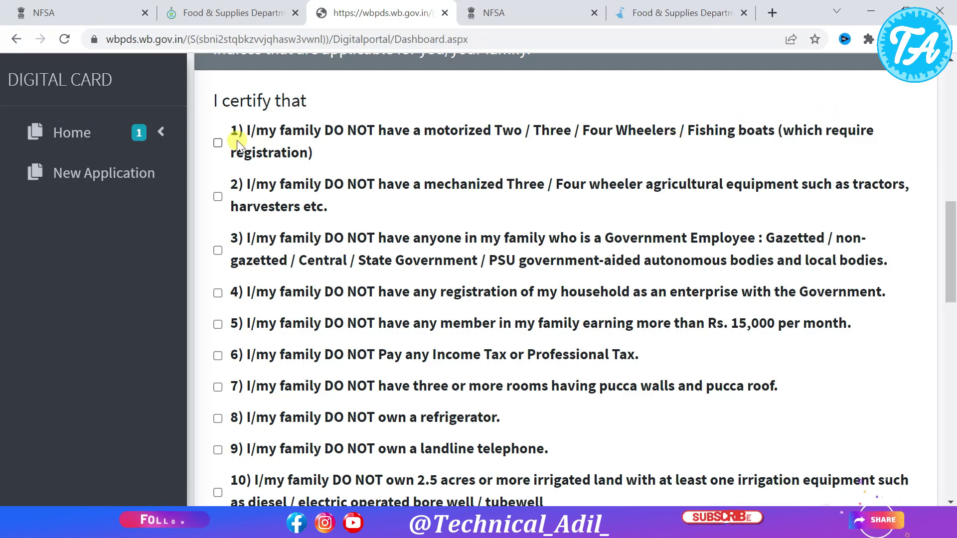
{"action": "left_click", "coordinate": [218, 145]}
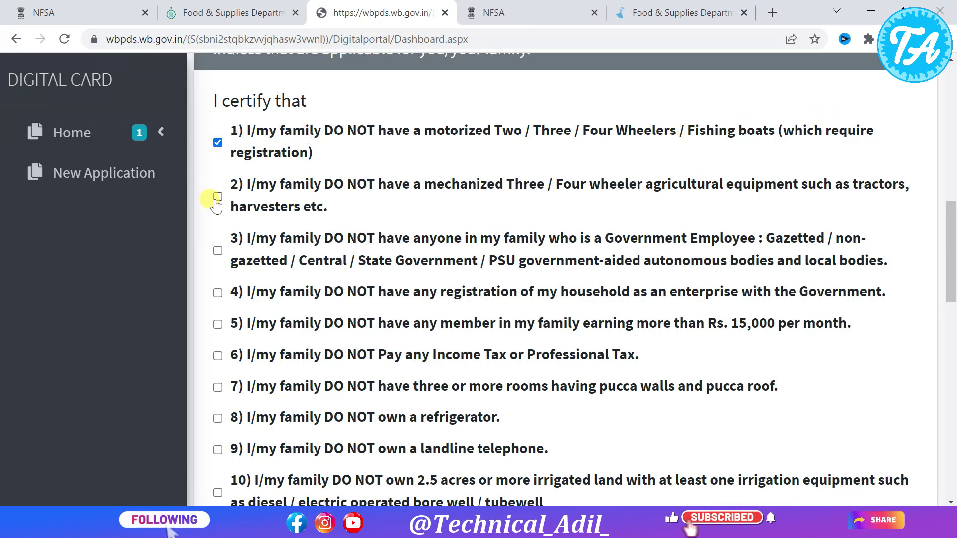
{"action": "left_click", "coordinate": [217, 198]}
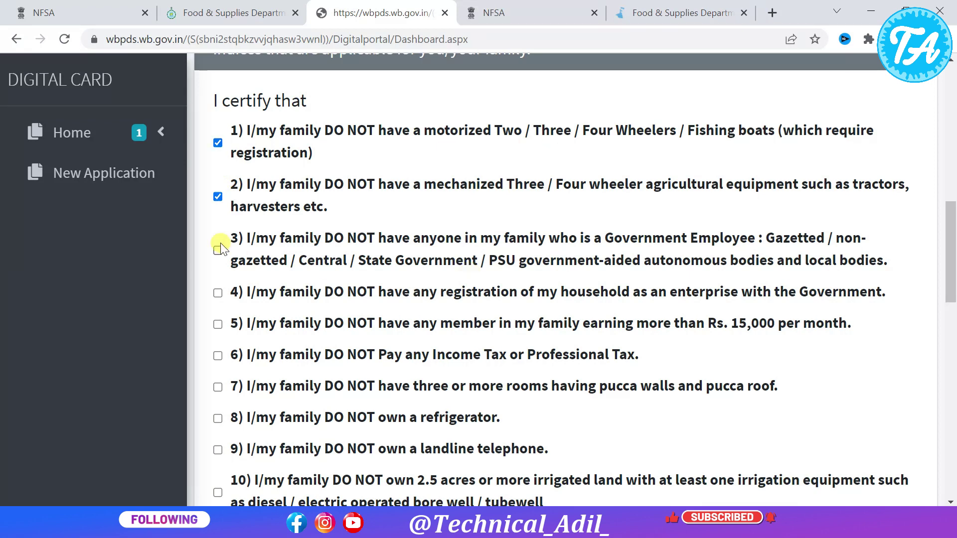
{"action": "left_click", "coordinate": [218, 325]}
{"action": "scroll", "coordinate": [219, 299], "scroll_direction": "down", "scroll_amount": 3}
{"action": "left_click", "coordinate": [218, 207]}
{"action": "left_click", "coordinate": [218, 238]}
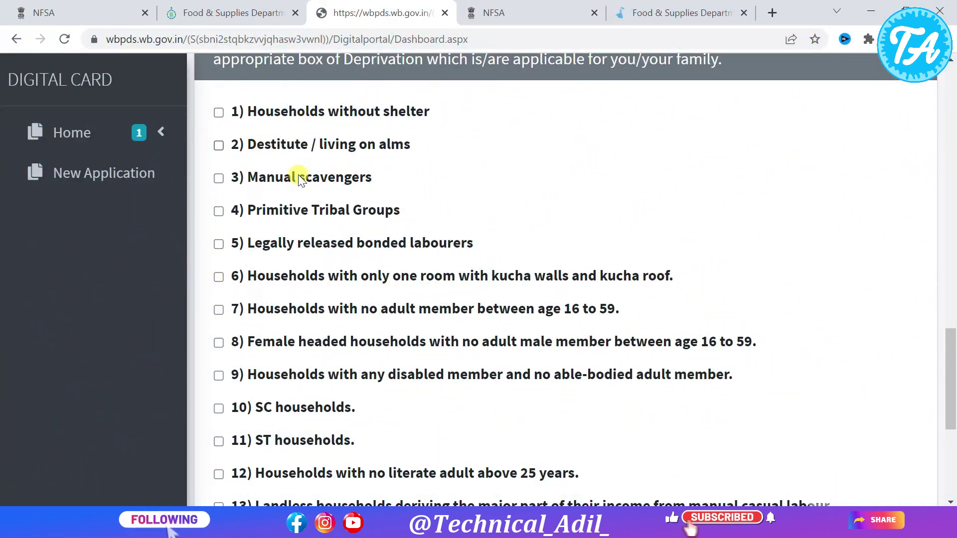
- Mark SC households as the applicable deprivation, then agree to the truthfulness declaration and continue to Step 2
{"action": "scroll", "coordinate": [319, 298], "scroll_direction": "down", "scroll_amount": 2}
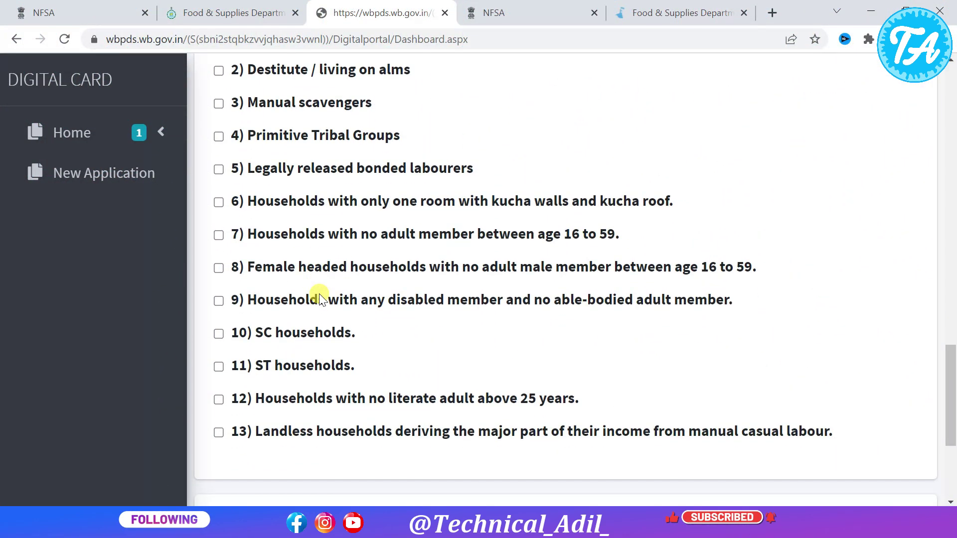
{"action": "left_click", "coordinate": [218, 235]}
{"action": "scroll", "coordinate": [261, 309], "scroll_direction": "down", "scroll_amount": 5}
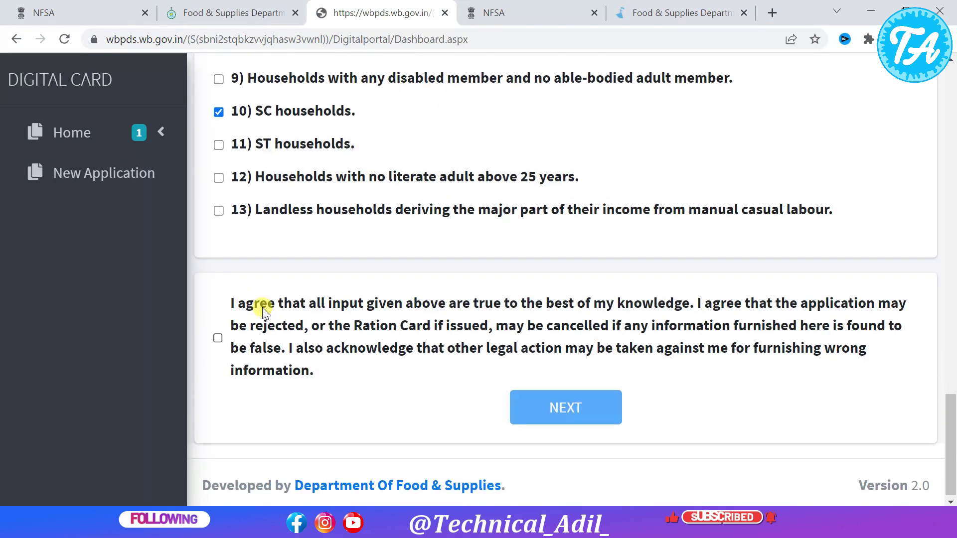
{"action": "left_click", "coordinate": [218, 337]}
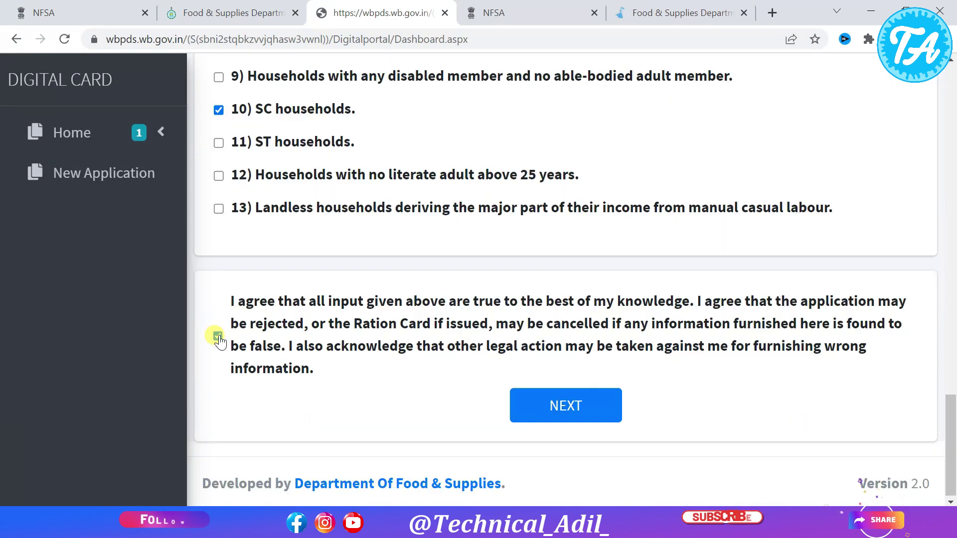
{"action": "left_click", "coordinate": [516, 407]}
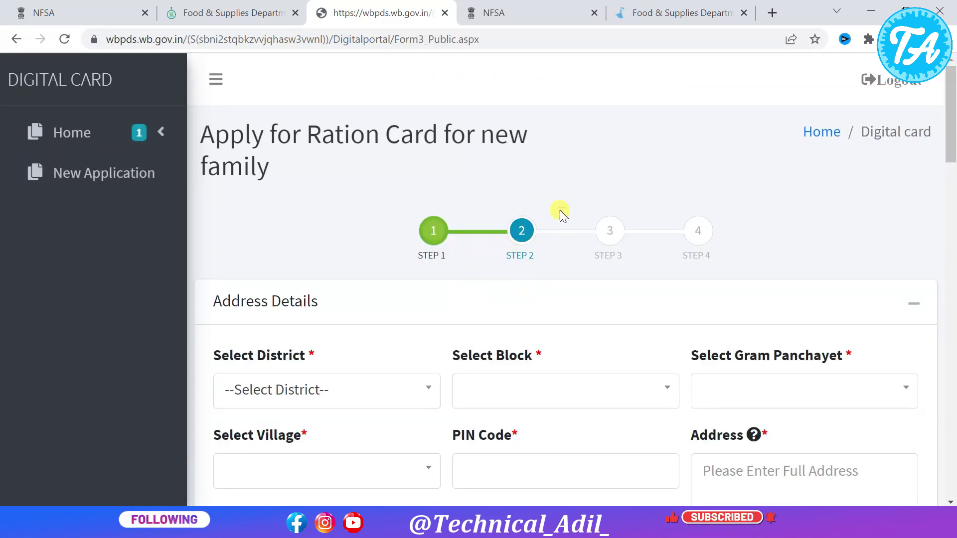
- Set the address district to ALIPURDUAR, the block to Alipurduar - I and the Gram Panchayet to BANCHUKAMARI
{"action": "scroll", "coordinate": [522, 272], "scroll_direction": "down", "scroll_amount": 4}
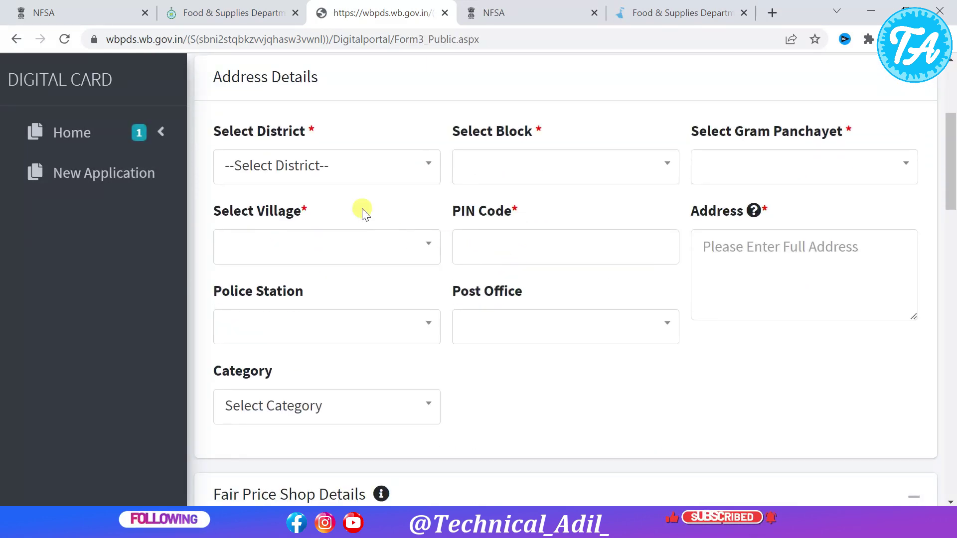
{"action": "left_click", "coordinate": [315, 184]}
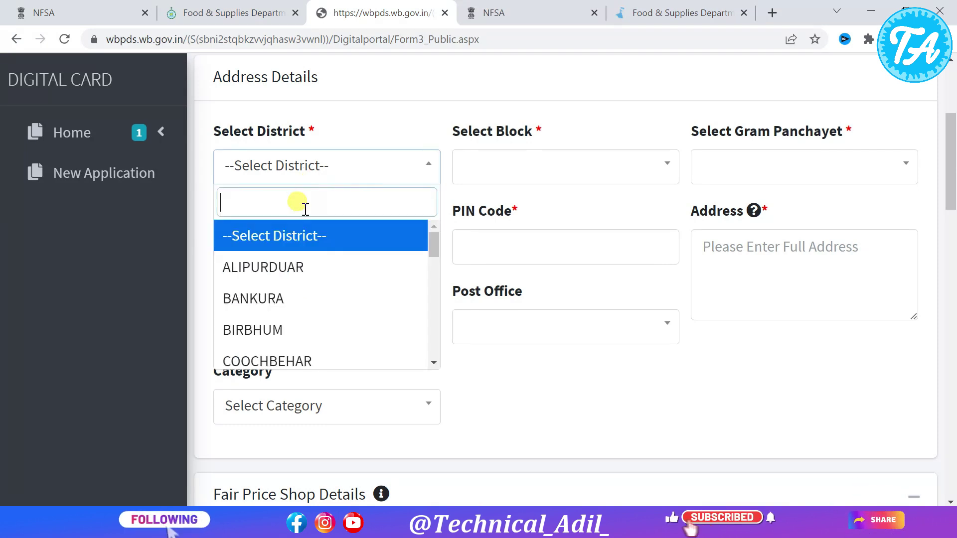
{"action": "left_click", "coordinate": [277, 265]}
{"action": "left_click", "coordinate": [515, 172]}
{"action": "left_click", "coordinate": [513, 264]}
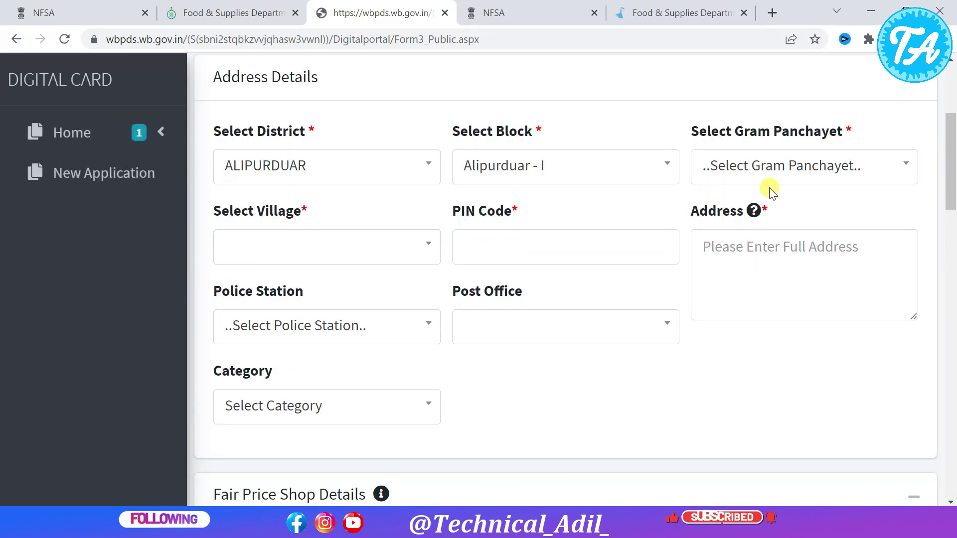
{"action": "left_click", "coordinate": [763, 175]}
{"action": "left_click", "coordinate": [742, 264]}
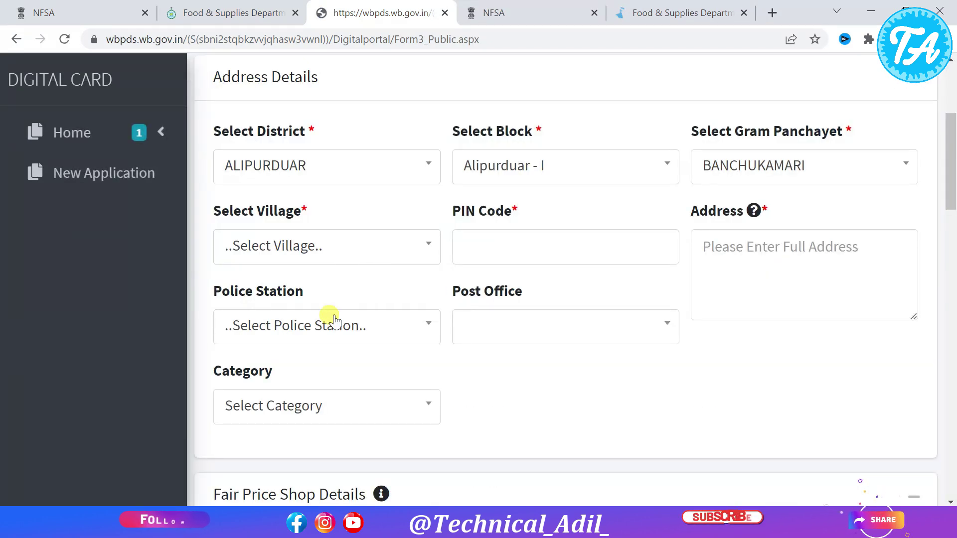
- Set the address village to BANCHUKAMARI and the police station to ALIPURDUAR
{"action": "left_click", "coordinate": [303, 249]}
{"action": "left_click", "coordinate": [306, 348]}
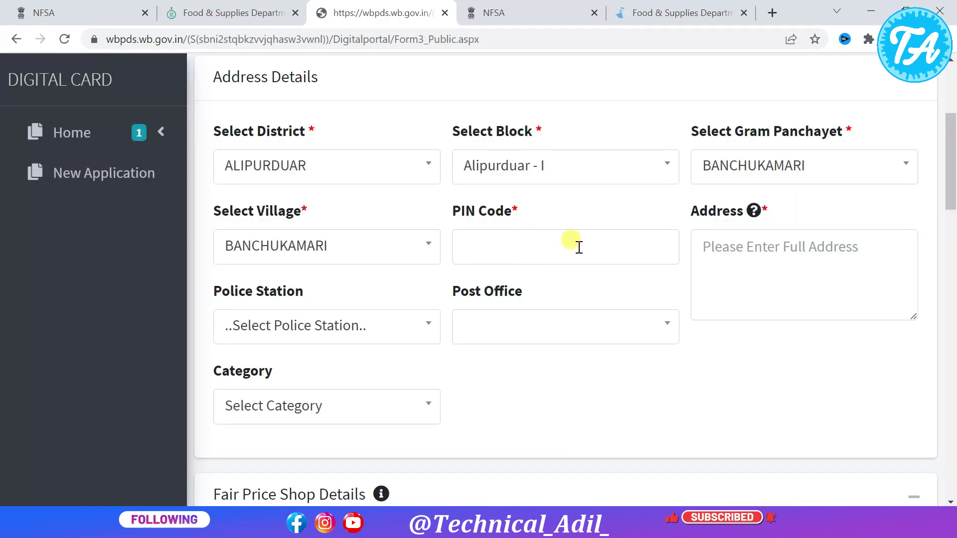
{"action": "scroll", "coordinate": [751, 265], "scroll_direction": "down", "scroll_amount": 1}
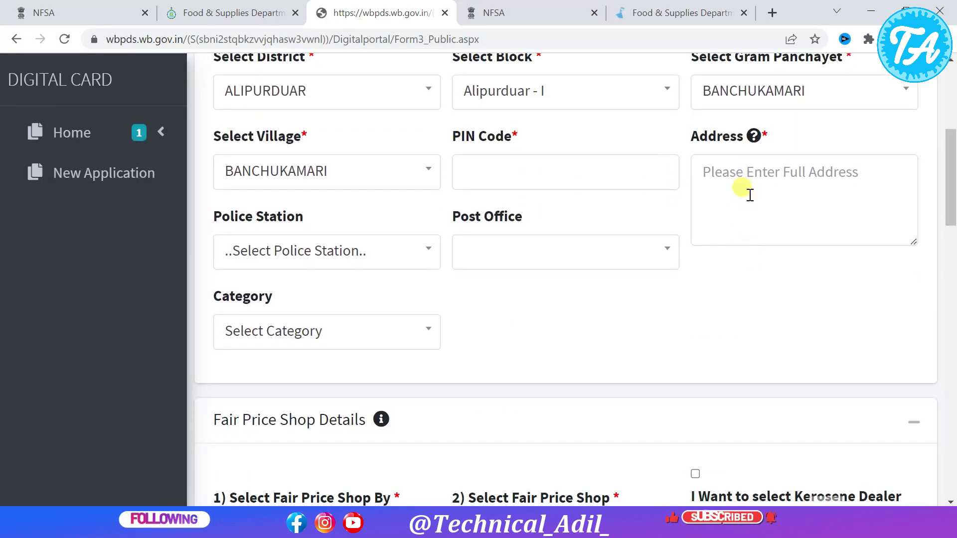
{"action": "left_click", "coordinate": [350, 262]}
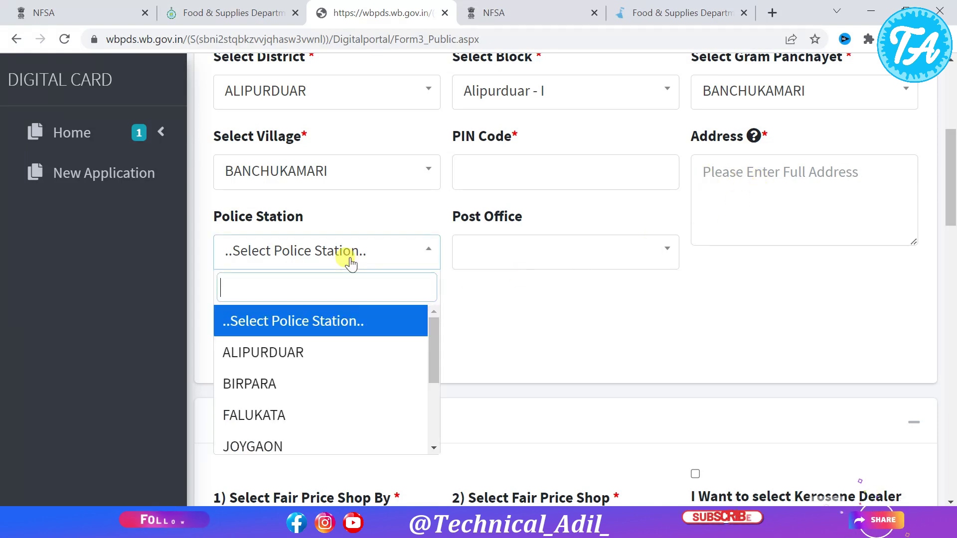
{"action": "left_click", "coordinate": [316, 350]}
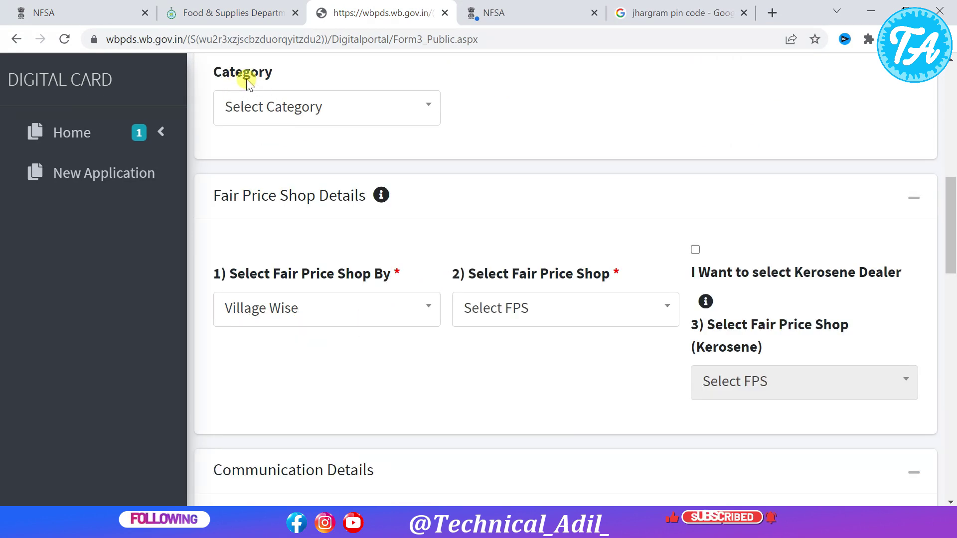
- Set the category in the address details to KOTAL
{"action": "left_click", "coordinate": [255, 106]}
{"action": "scroll", "coordinate": [295, 241], "scroll_direction": "down", "scroll_amount": 10}
{"action": "scroll", "coordinate": [297, 244], "scroll_direction": "down", "scroll_amount": 20}
{"action": "scroll", "coordinate": [294, 245], "scroll_direction": "down", "scroll_amount": 3}
{"action": "scroll", "coordinate": [295, 245], "scroll_direction": "up", "scroll_amount": 5}
{"action": "scroll", "coordinate": [294, 245], "scroll_direction": "down", "scroll_amount": 2}
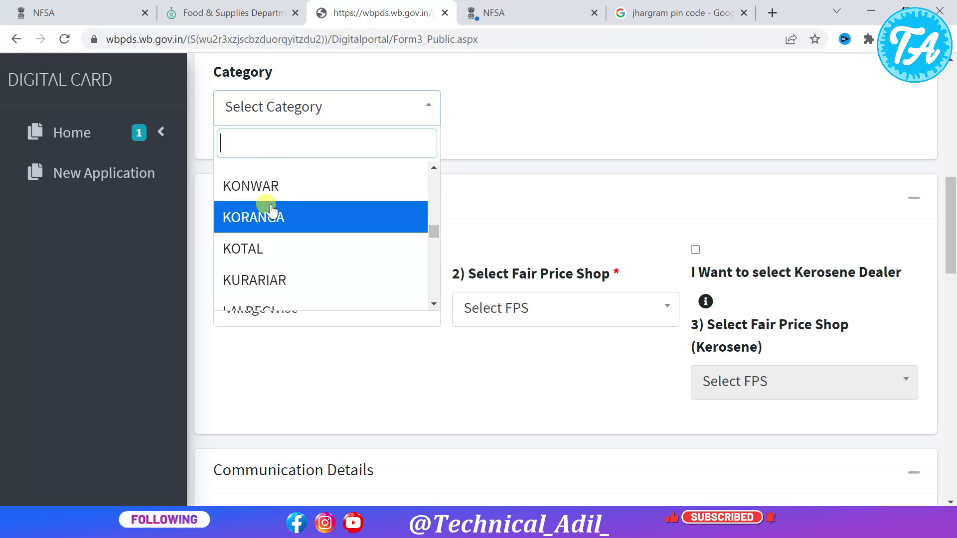
{"action": "left_click", "coordinate": [243, 248]}
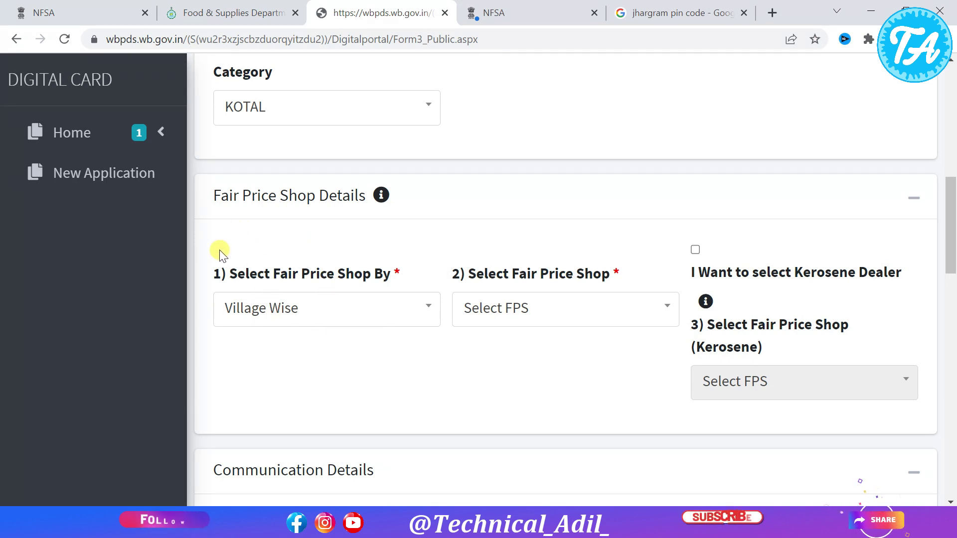
- Select the fair price shop by Village Wise and choose the dealer listed for the village
{"action": "left_click_drag", "start_coordinate": [287, 276], "coordinate": [382, 274]}
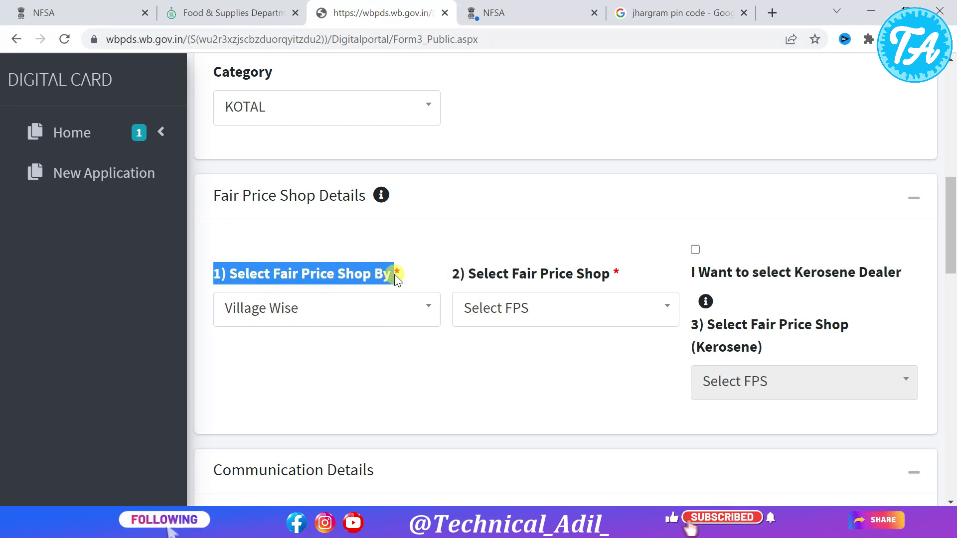
{"action": "left_click", "coordinate": [407, 275]}
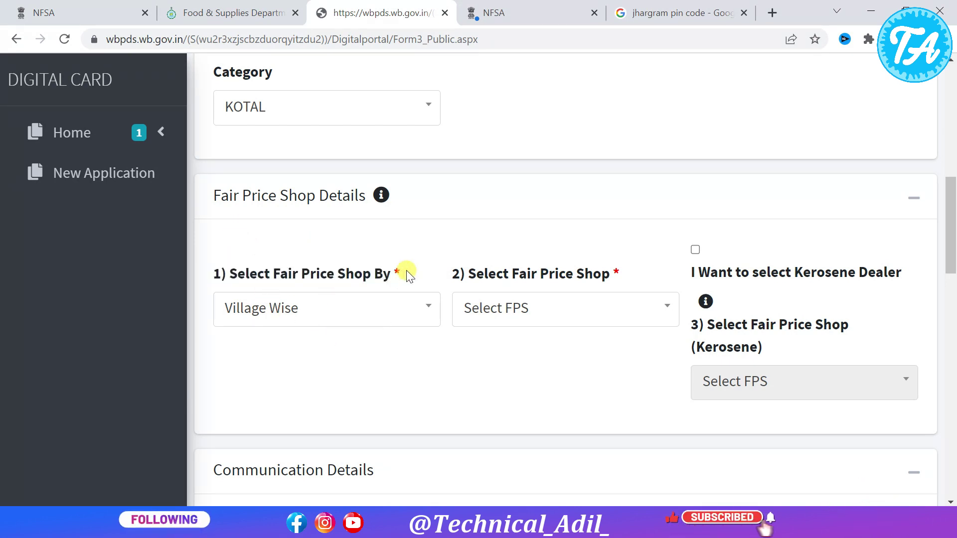
{"action": "left_click", "coordinate": [312, 323]}
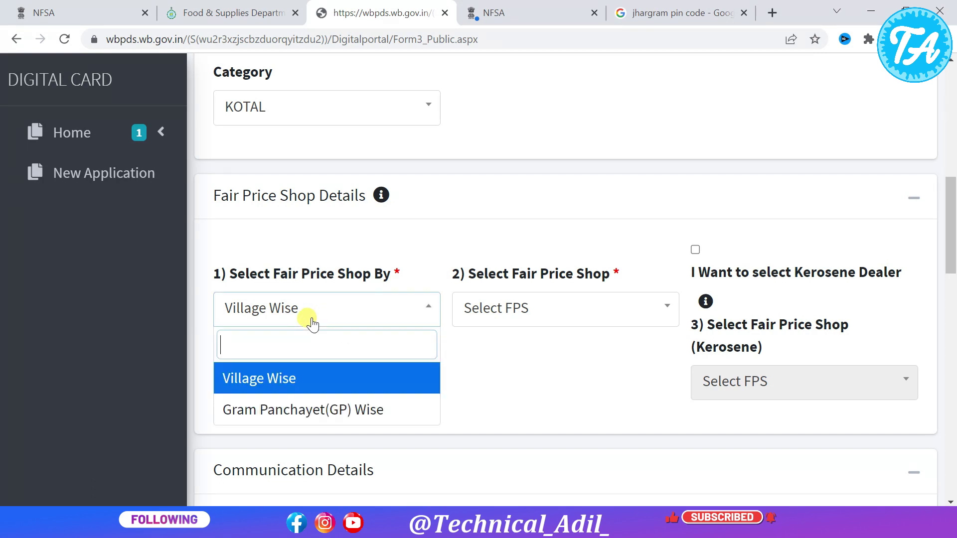
{"action": "left_click", "coordinate": [262, 388]}
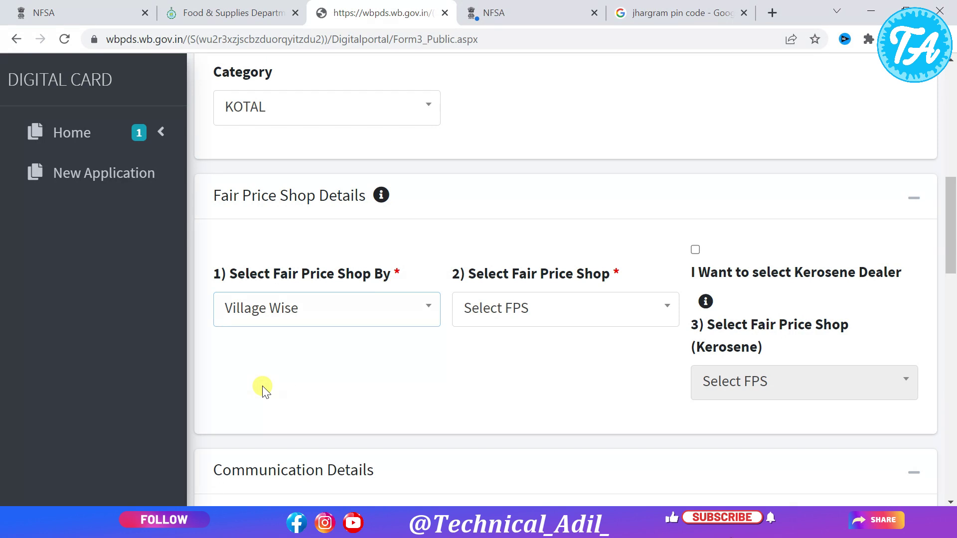
{"action": "left_click", "coordinate": [525, 312]}
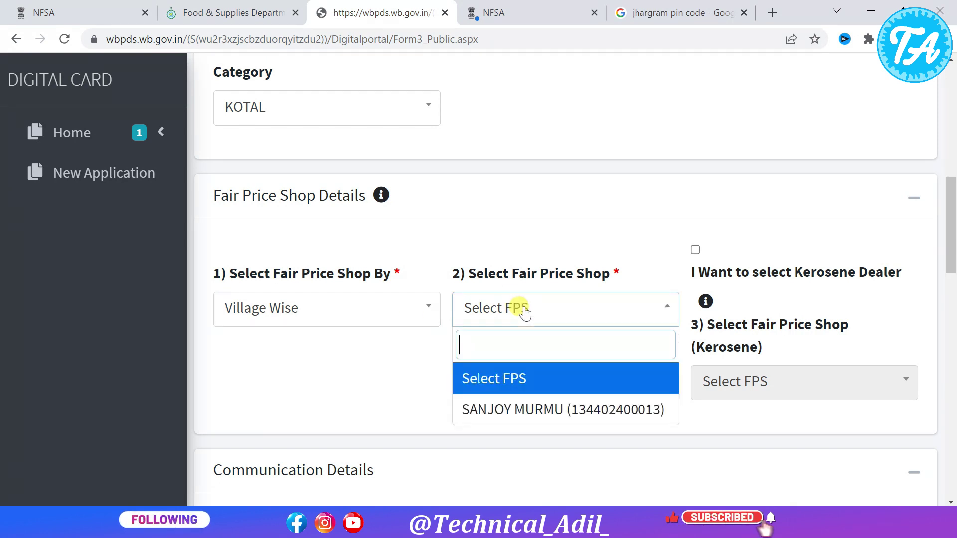
{"action": "left_click", "coordinate": [527, 408]}
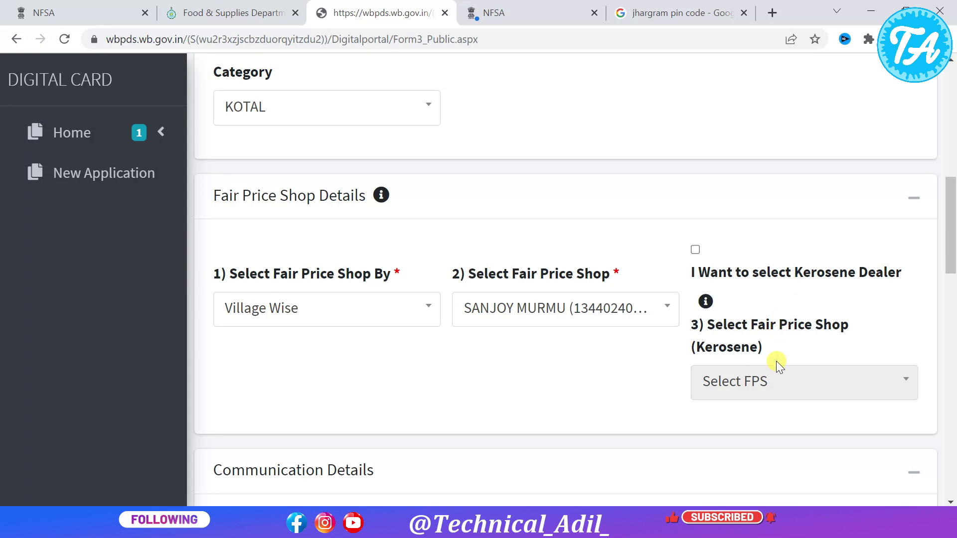
- Enable kerosene dealer selection and choose the first dealer listed as the kerosene fair price shop
{"action": "left_click", "coordinate": [696, 249]}
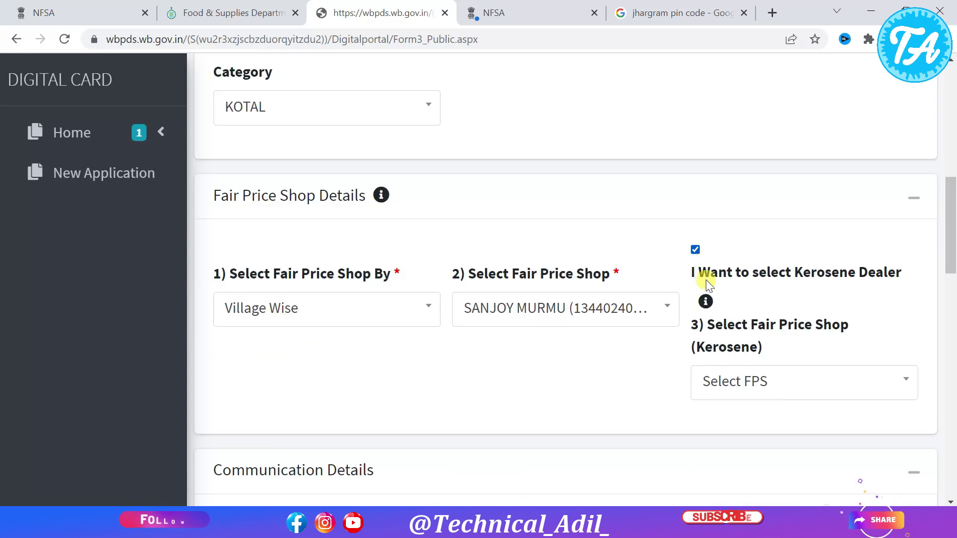
{"action": "left_click", "coordinate": [768, 383]}
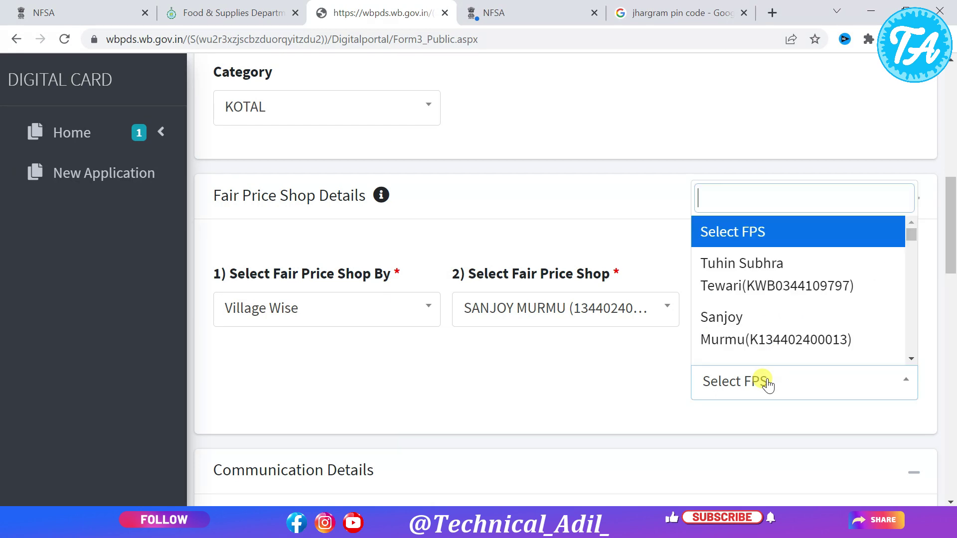
{"action": "left_click", "coordinate": [752, 292]}
- Set the gender of the head of family to Male
{"action": "scroll", "coordinate": [390, 193], "scroll_direction": "down", "scroll_amount": 10}
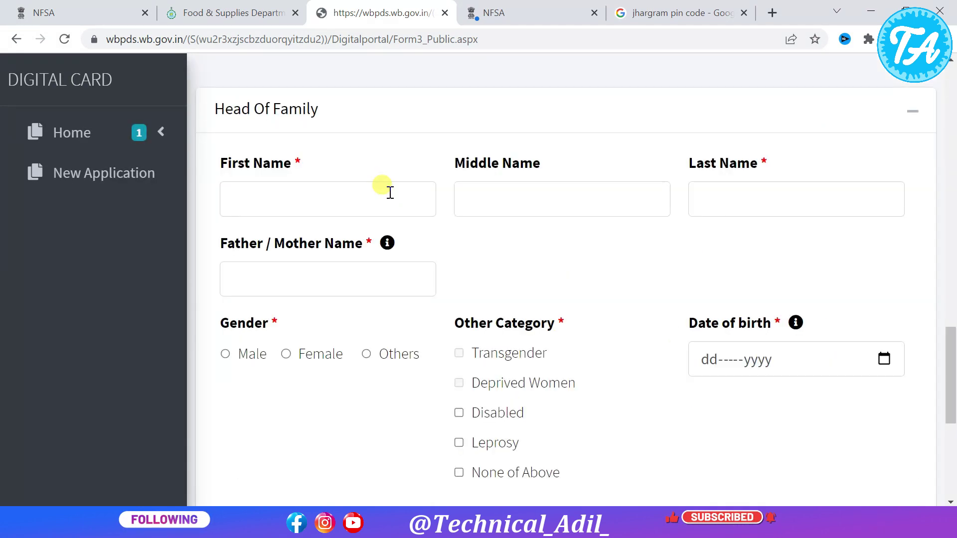
{"action": "left_click_drag", "start_coordinate": [214, 114], "coordinate": [331, 110]}
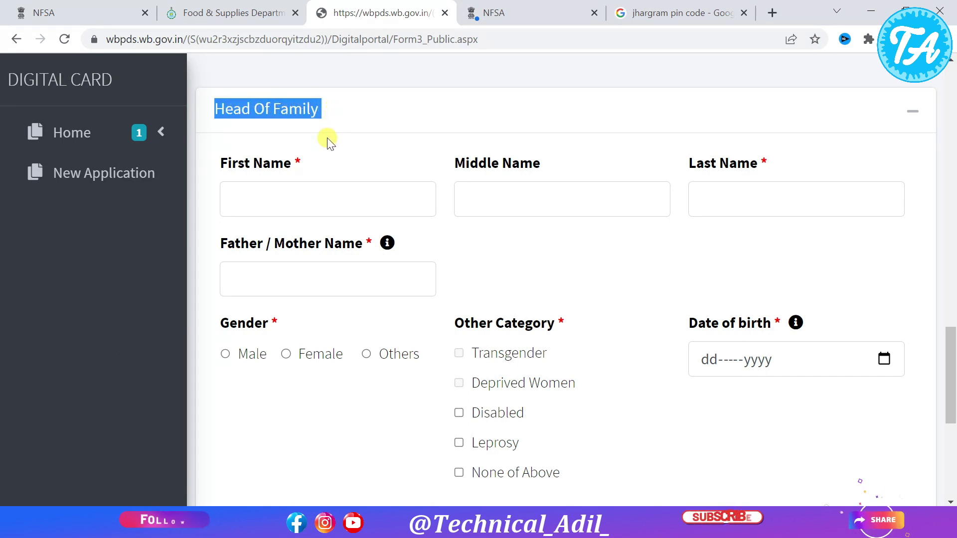
{"action": "left_click", "coordinate": [313, 192]}
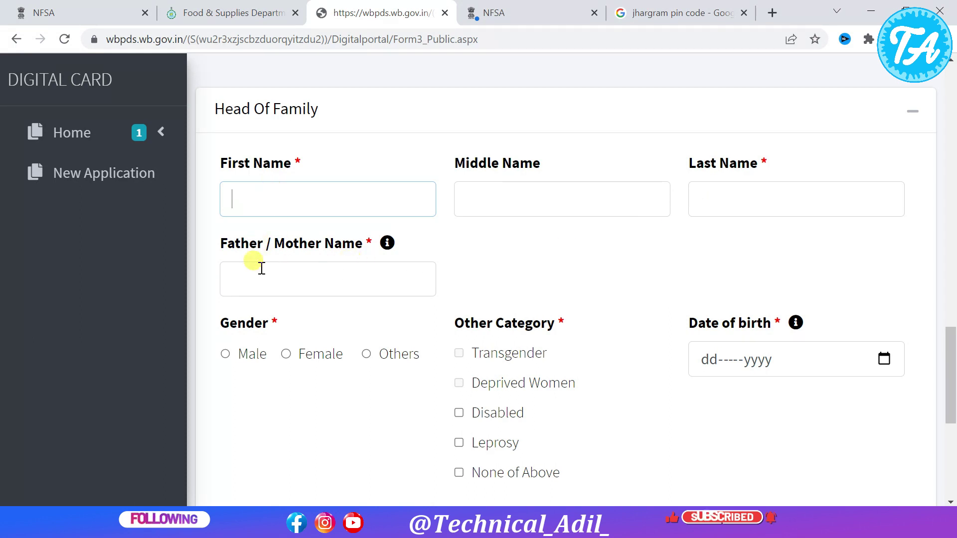
{"action": "scroll", "coordinate": [288, 283], "scroll_direction": "down", "scroll_amount": 1}
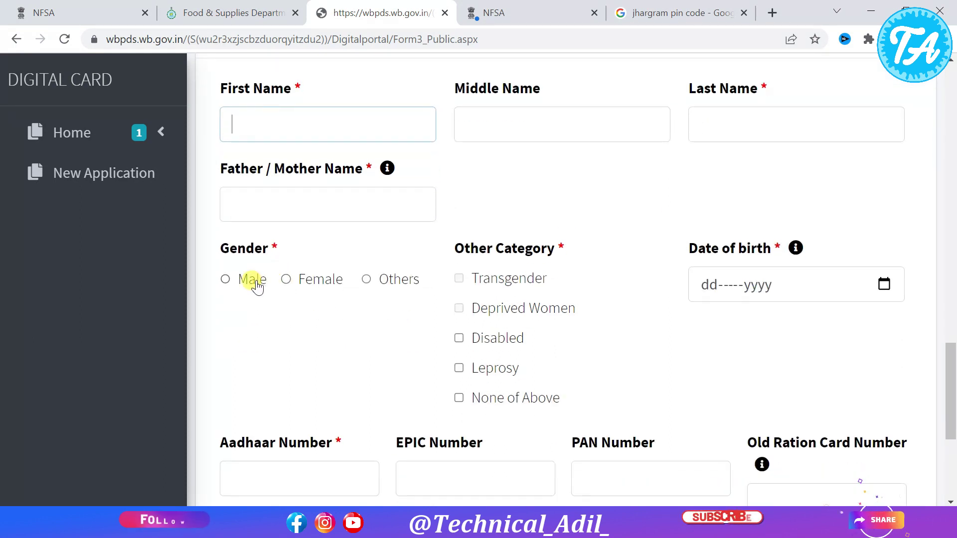
{"action": "left_click", "coordinate": [253, 281]}
{"action": "scroll", "coordinate": [253, 282], "scroll_direction": "down", "scroll_amount": 2}
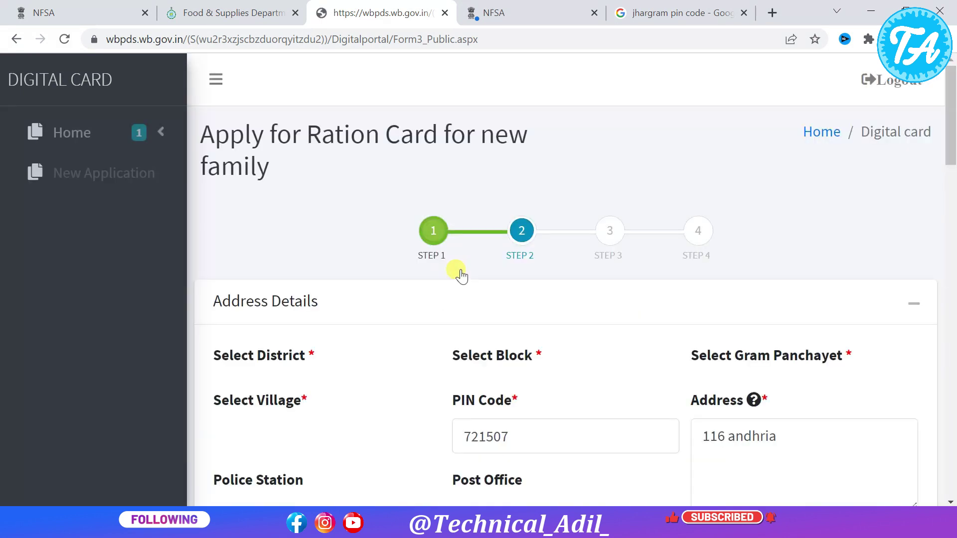
- Check the date of birth calendar for the head of family, and proceed from the member details to the application review
{"action": "scroll", "coordinate": [474, 269], "scroll_direction": "down", "scroll_amount": 5}
{"action": "scroll", "coordinate": [538, 204], "scroll_direction": "up", "scroll_amount": 2}
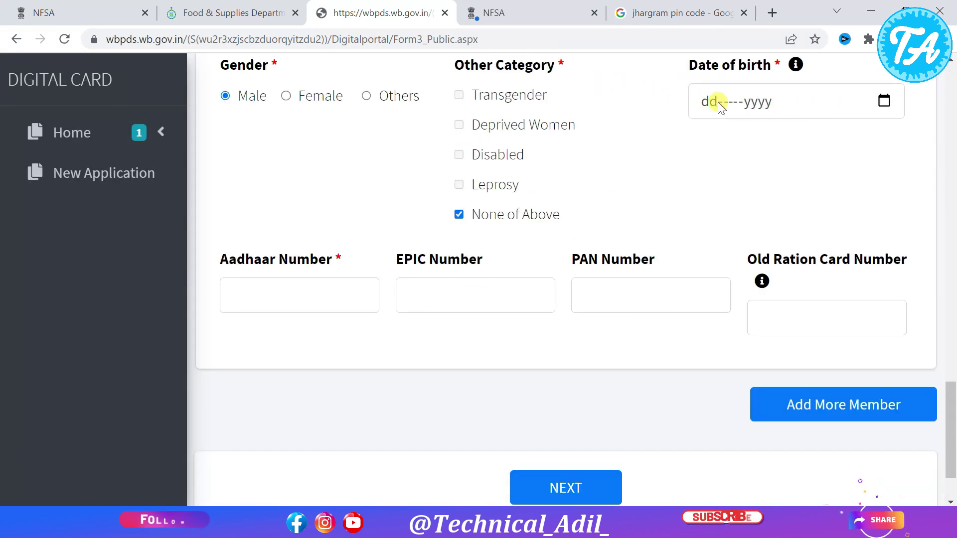
{"action": "left_click", "coordinate": [889, 102]}
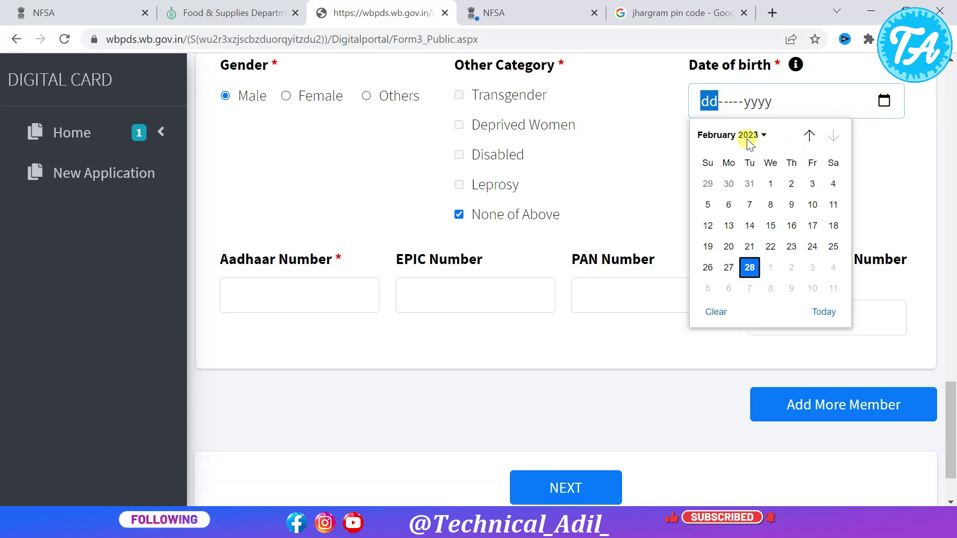
{"action": "left_click", "coordinate": [627, 149]}
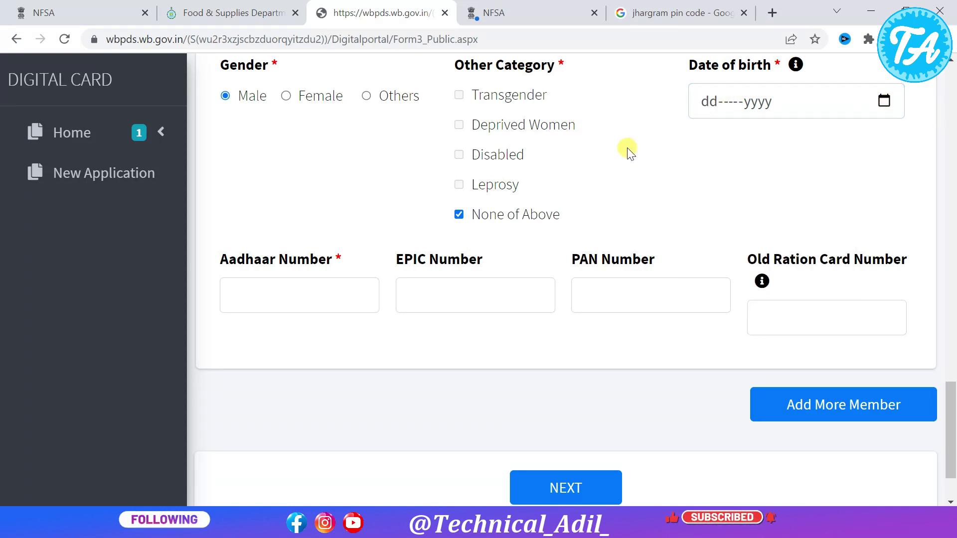
{"action": "left_click", "coordinate": [559, 486]}
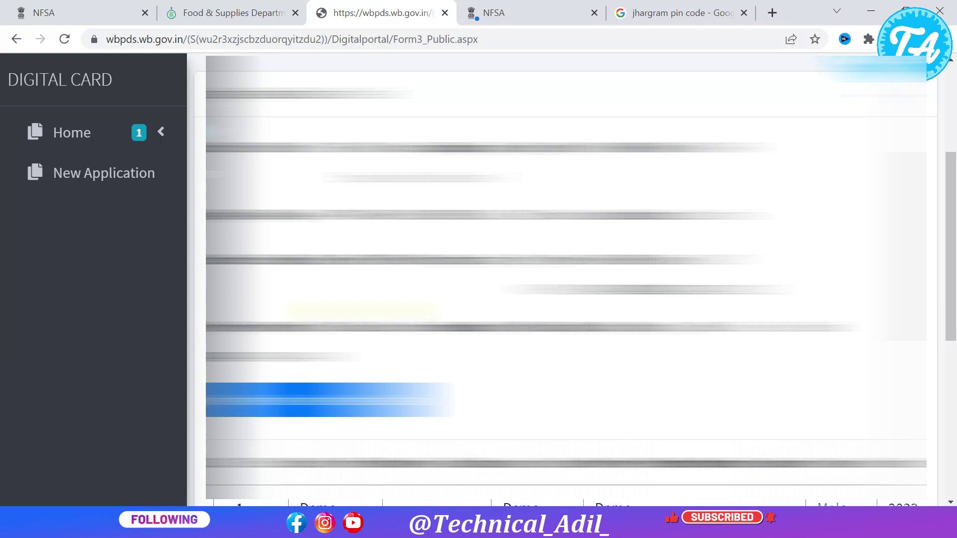
- Review the application summary, agree that no further changes are needed, and proceed to the document upload step
{"action": "scroll", "coordinate": [573, 279], "scroll_direction": "down", "scroll_amount": 2}
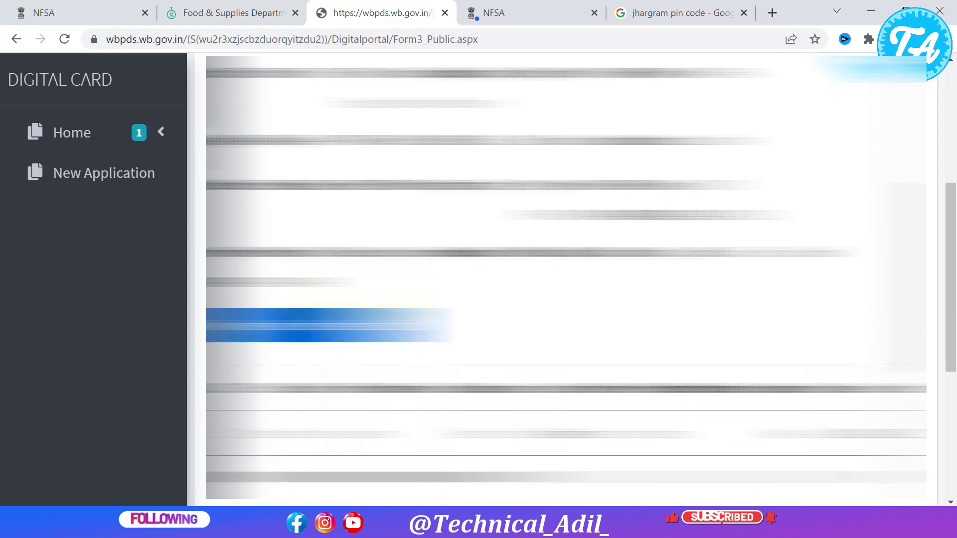
{"action": "scroll", "coordinate": [357, 317], "scroll_direction": "down", "scroll_amount": 5}
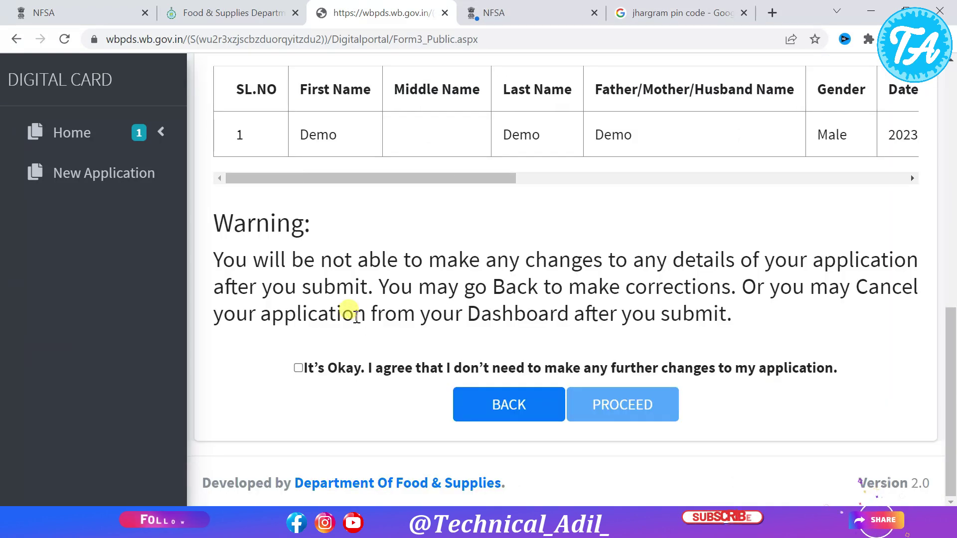
{"action": "left_click", "coordinate": [299, 369]}
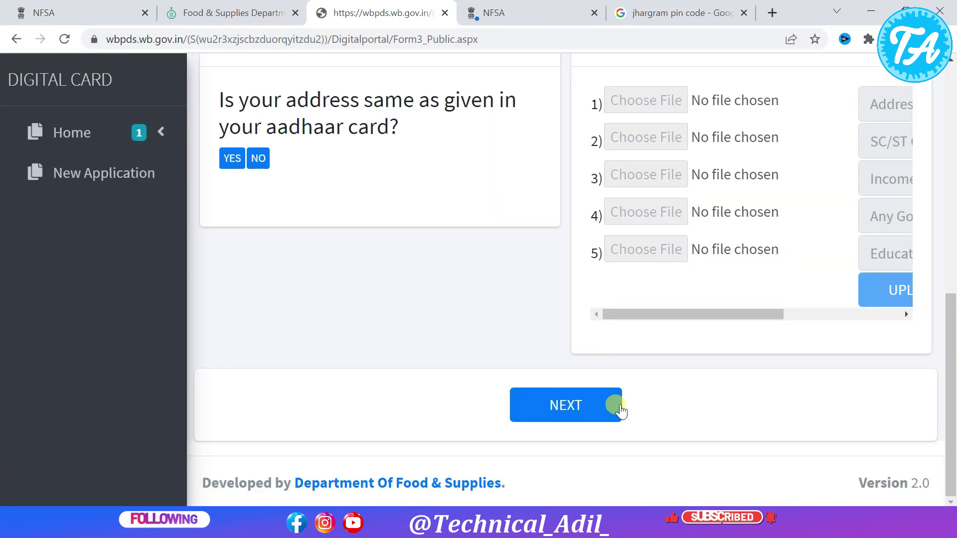
- Confirm that the address is the same as on the Aadhaar card and select the listed family member
{"action": "scroll", "coordinate": [518, 301], "scroll_direction": "up", "scroll_amount": 8}
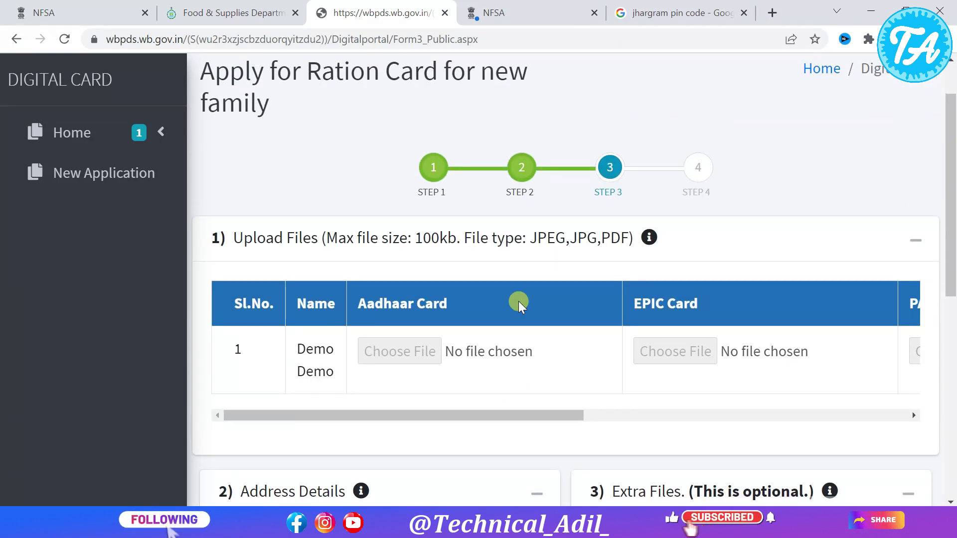
{"action": "scroll", "coordinate": [518, 301], "scroll_direction": "down", "scroll_amount": 1}
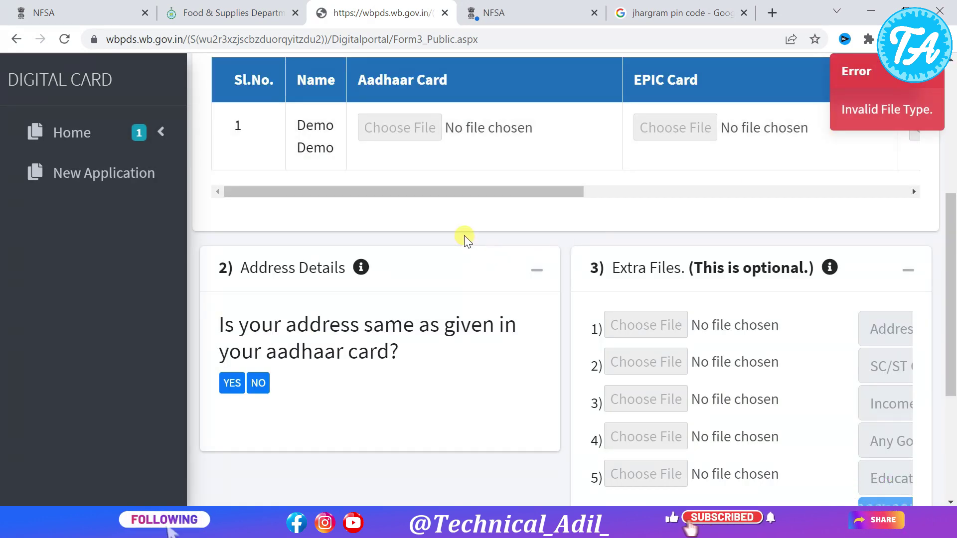
{"action": "scroll", "coordinate": [463, 237], "scroll_direction": "down", "scroll_amount": 1}
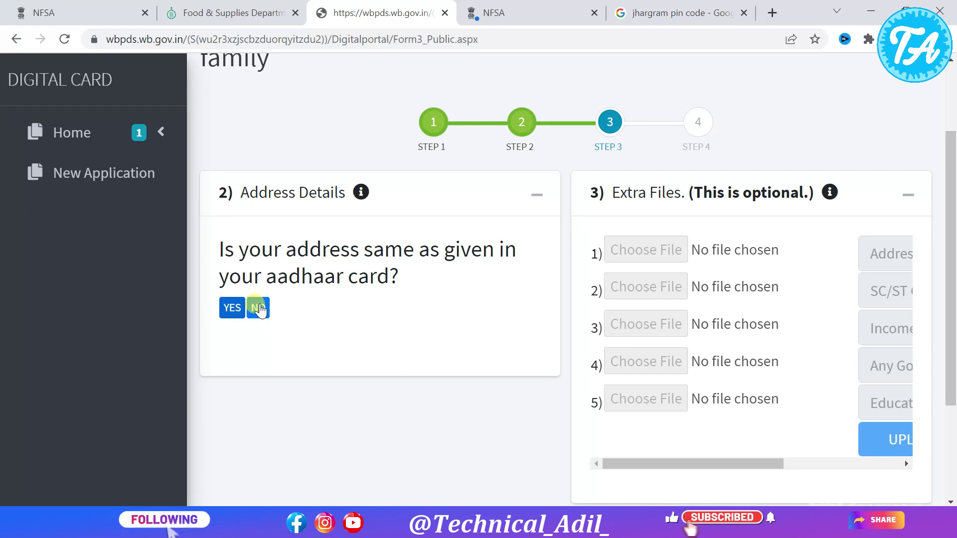
{"action": "left_click", "coordinate": [239, 312]}
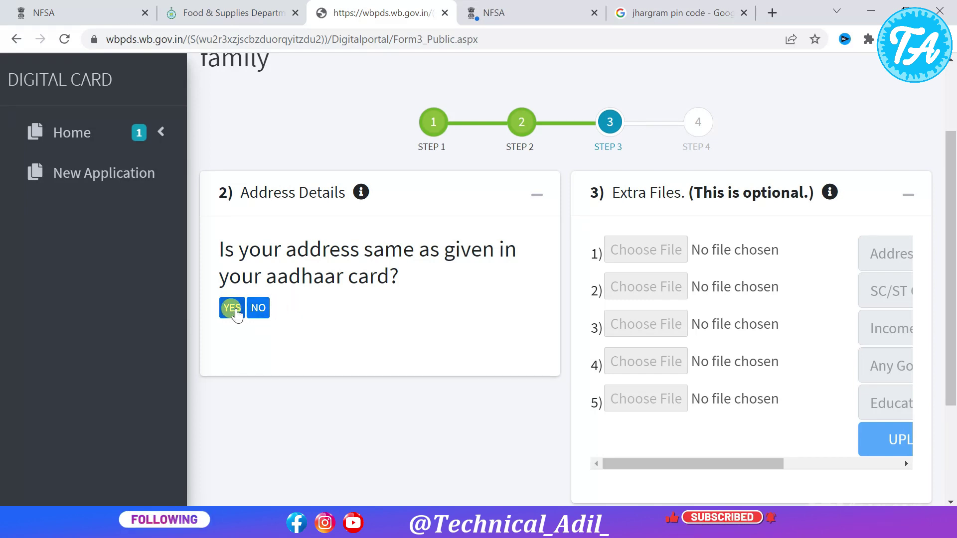
{"action": "scroll", "coordinate": [428, 269], "scroll_direction": "down", "scroll_amount": 5}
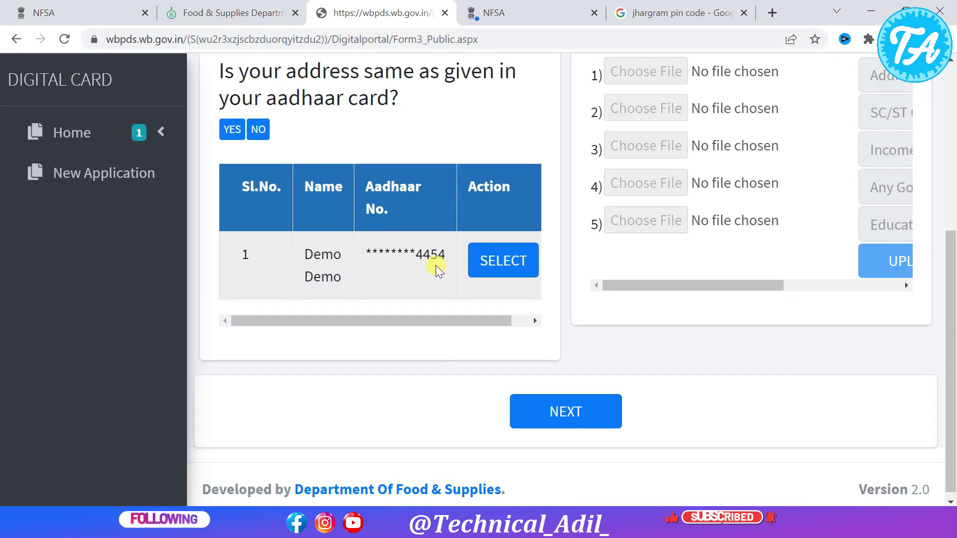
{"action": "scroll", "coordinate": [411, 313], "scroll_direction": "down", "scroll_amount": 1}
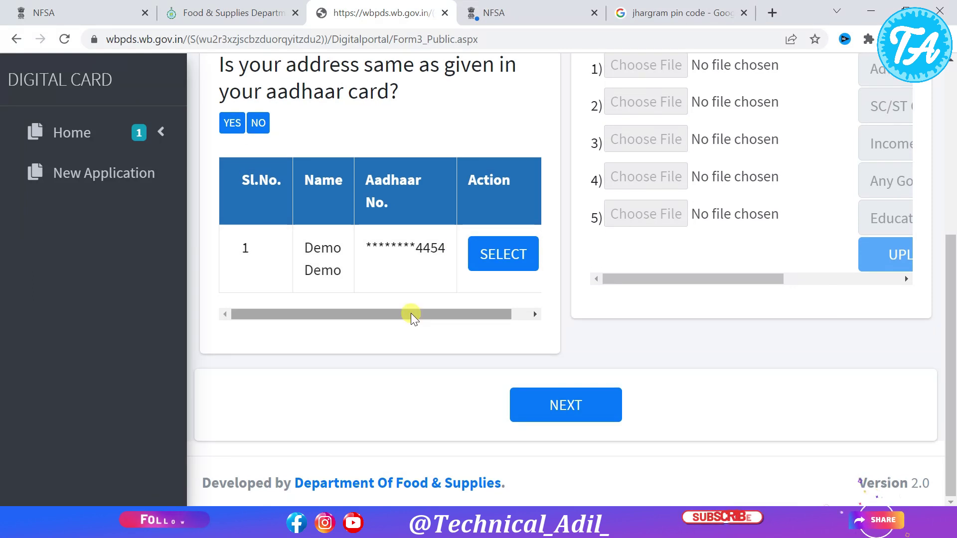
{"action": "left_click_drag", "start_coordinate": [429, 316], "coordinate": [501, 278]}
{"action": "left_click", "coordinate": [497, 259]}
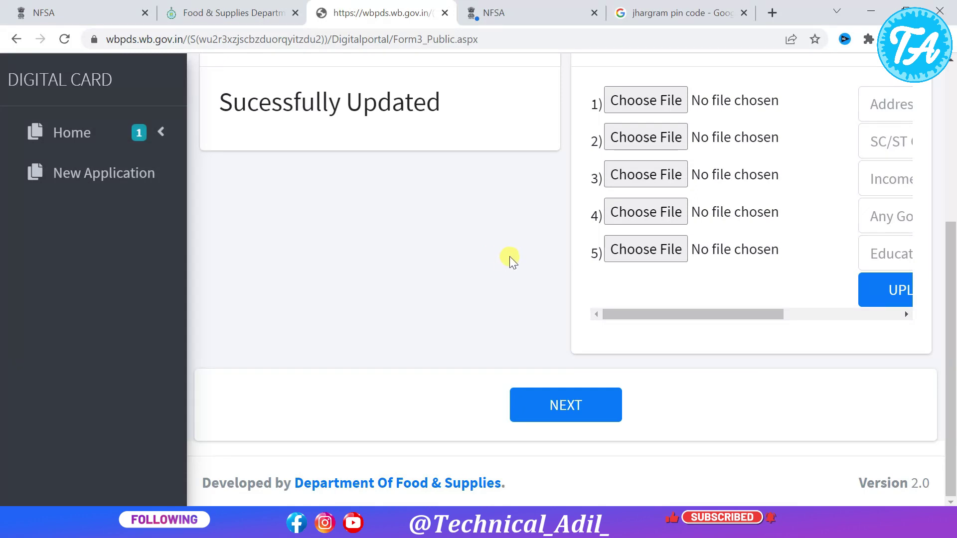
- Leave the optional extra files empty and continue to step 4 of the application
{"action": "scroll", "coordinate": [510, 256], "scroll_direction": "up", "scroll_amount": 3}
{"action": "left_click_drag", "start_coordinate": [232, 252], "coordinate": [458, 264]}
{"action": "left_click", "coordinate": [458, 264]}
{"action": "scroll", "coordinate": [459, 265], "scroll_direction": "down", "scroll_amount": 3}
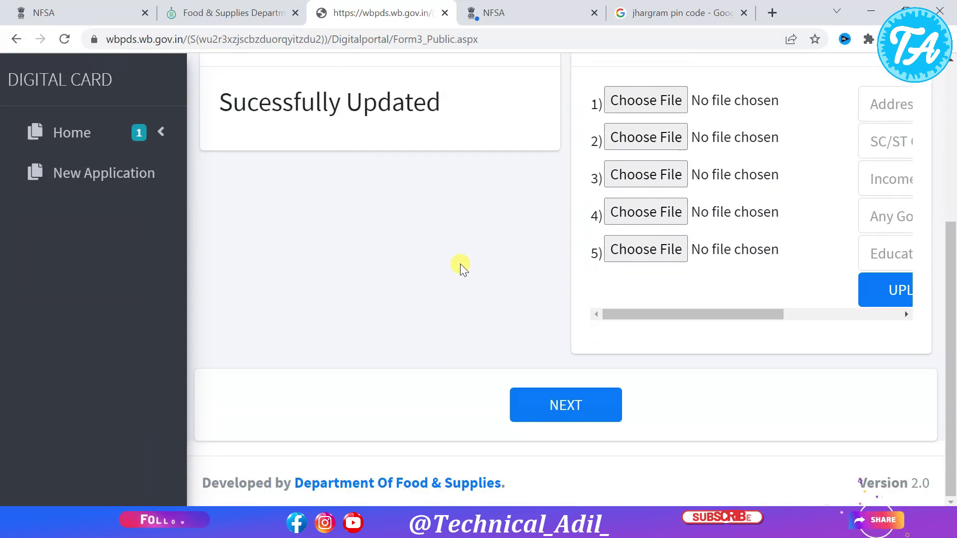
{"action": "left_click", "coordinate": [543, 403]}
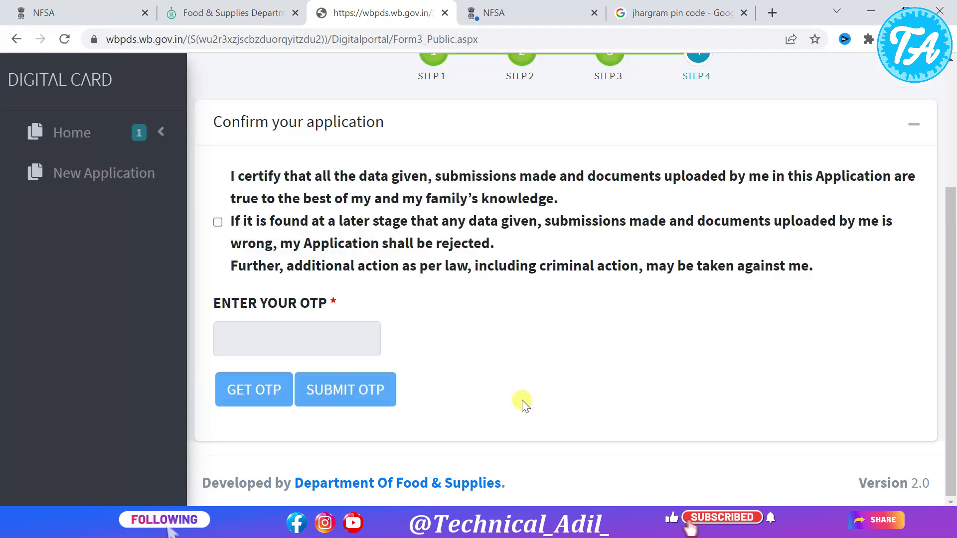
- Accept the certification statement for the application and request an OTP
{"action": "scroll", "coordinate": [299, 264], "scroll_direction": "up", "scroll_amount": 2}
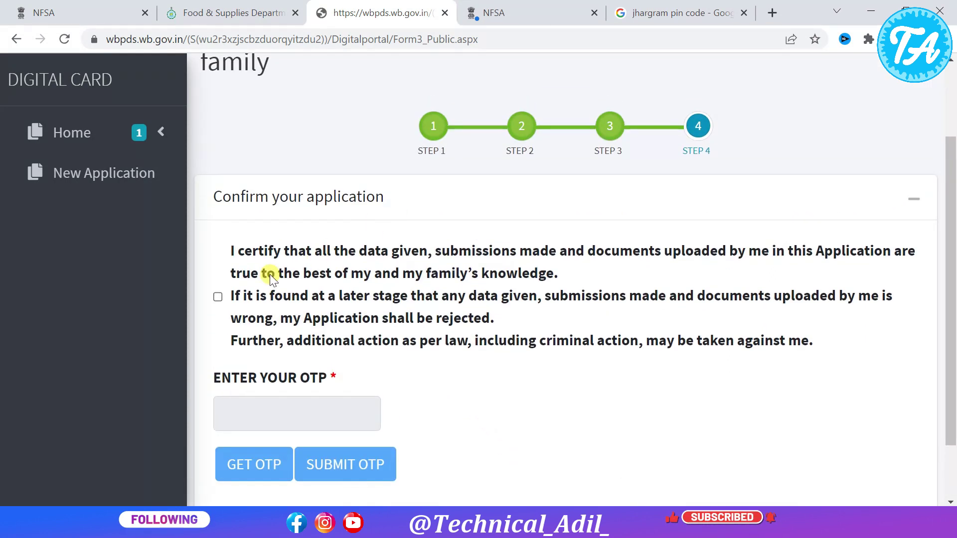
{"action": "scroll", "coordinate": [279, 292], "scroll_direction": "down", "scroll_amount": 2}
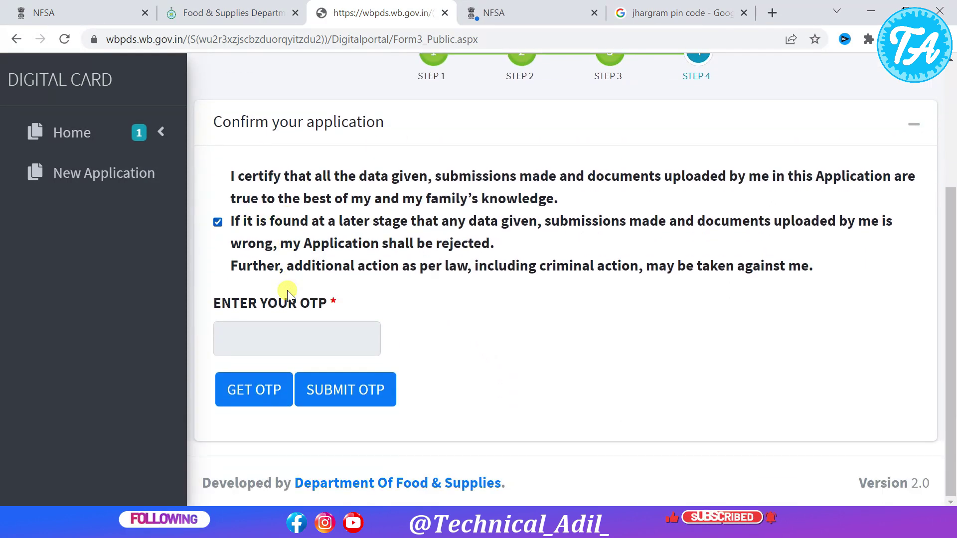
{"action": "left_click", "coordinate": [258, 388]}
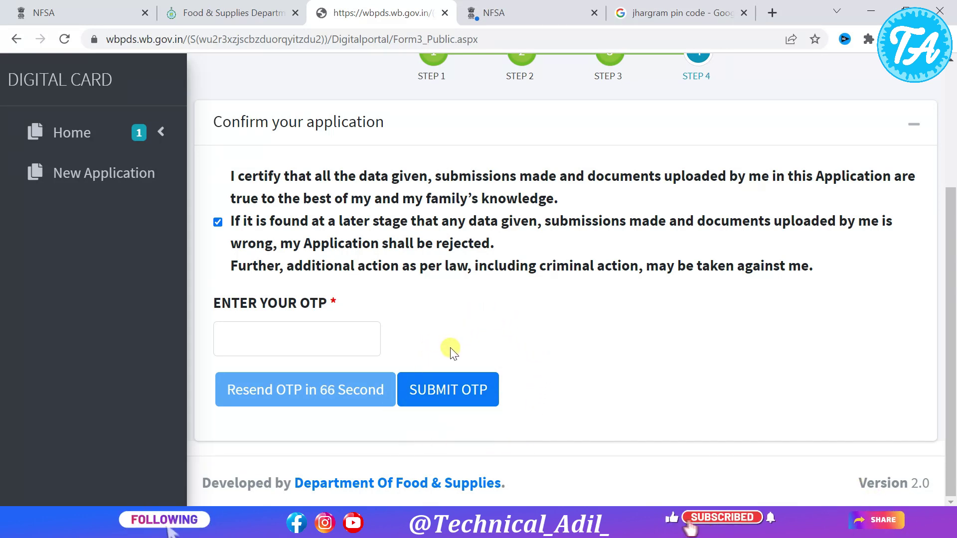
- Open the E-Ration Card page from the Food & Supplies Department site's special services and find its download link
{"action": "key", "text": "ctrl+shift+Tab"}
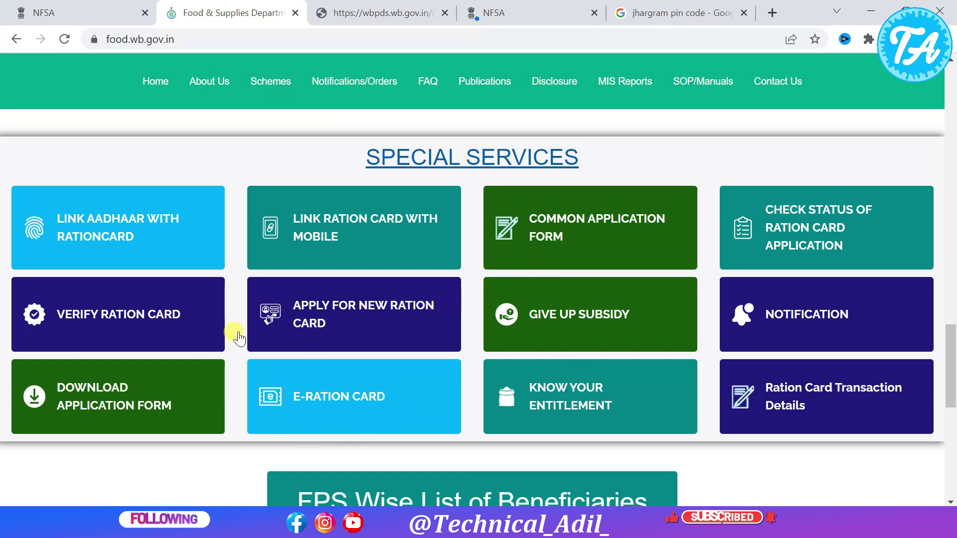
{"action": "left_click", "coordinate": [308, 399]}
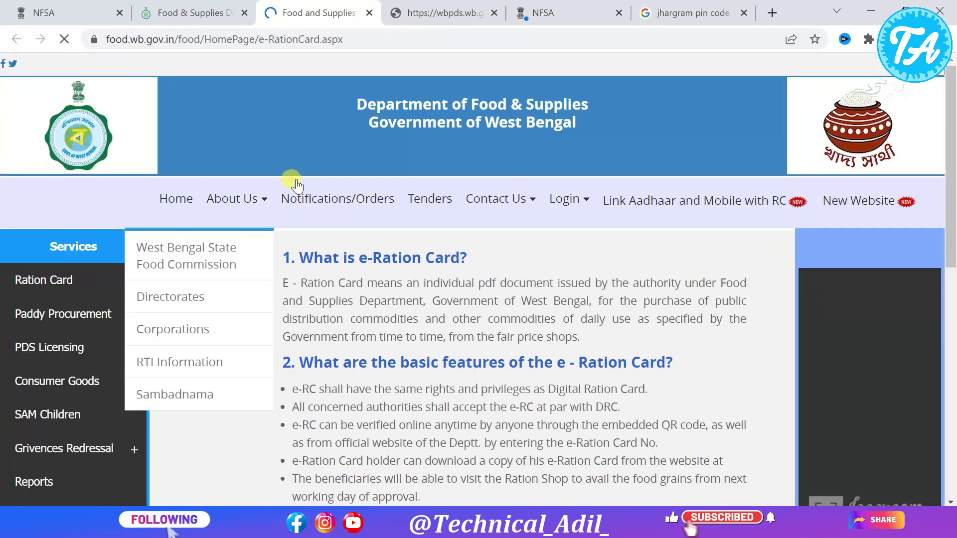
{"action": "scroll", "coordinate": [379, 306], "scroll_direction": "down", "scroll_amount": 3}
{"action": "scroll", "coordinate": [380, 308], "scroll_direction": "down", "scroll_amount": 4}
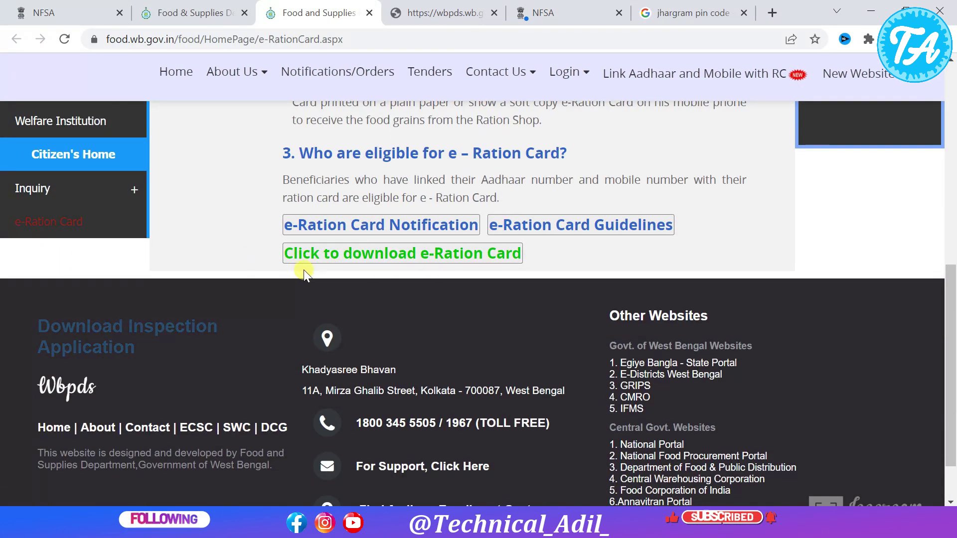
- Open the e-Ration Card download form and set its category to AAY
{"action": "left_click", "coordinate": [359, 257]}
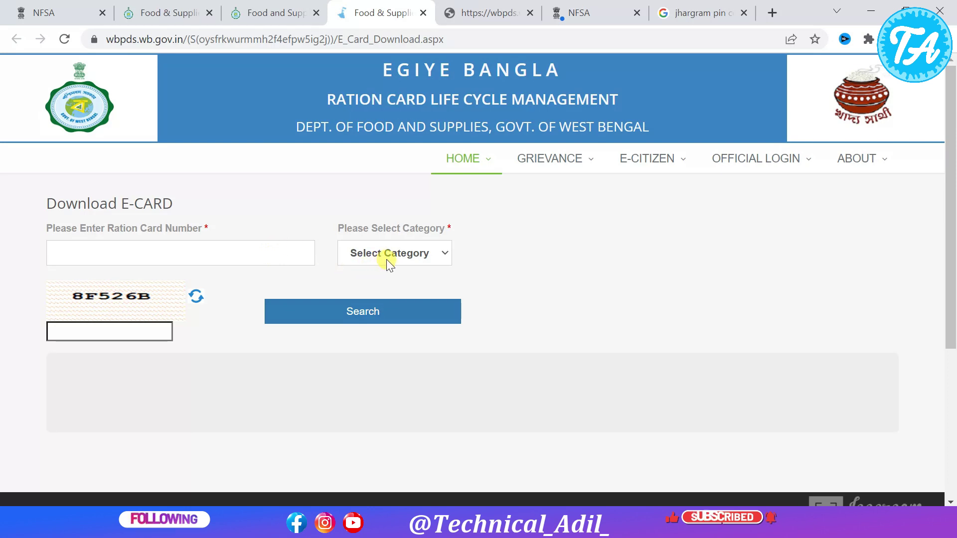
{"action": "left_click", "coordinate": [387, 254]}
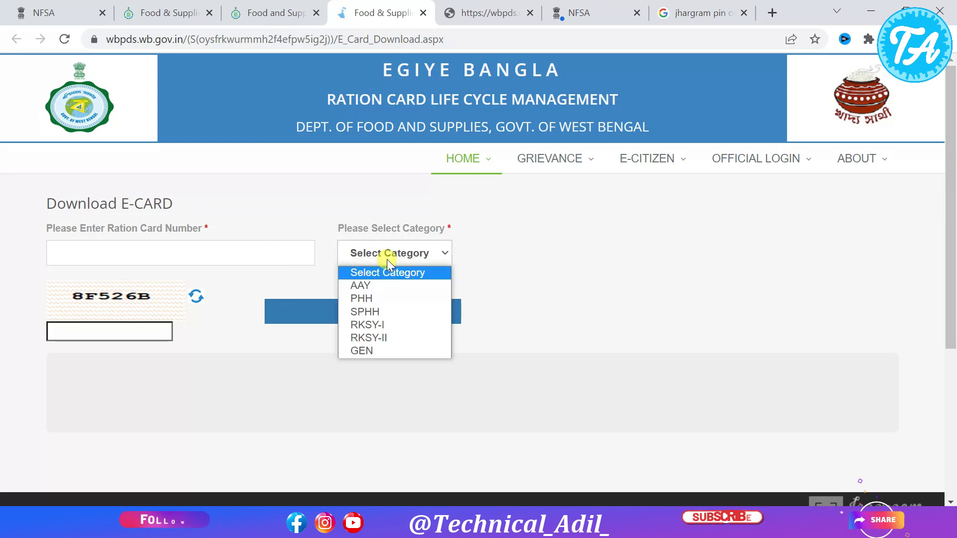
{"action": "left_click", "coordinate": [378, 285]}
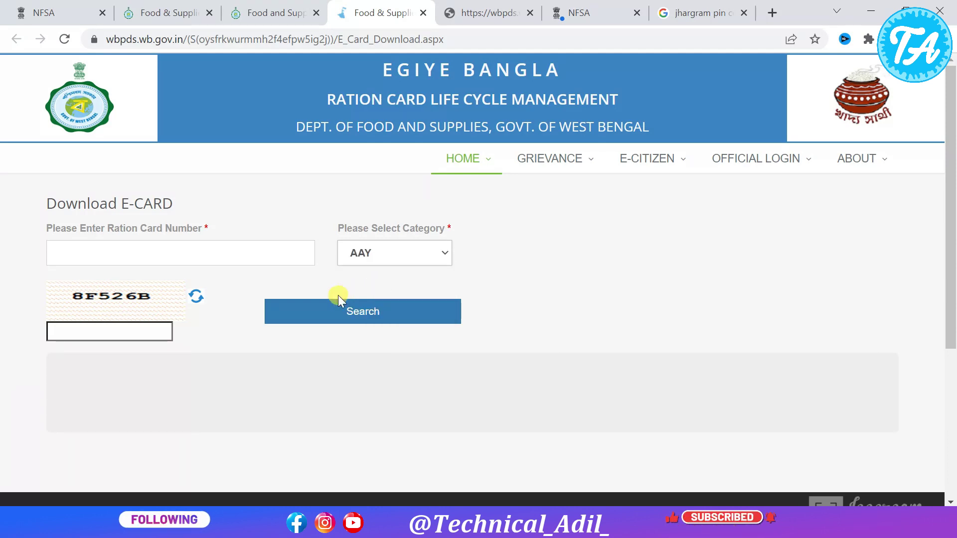